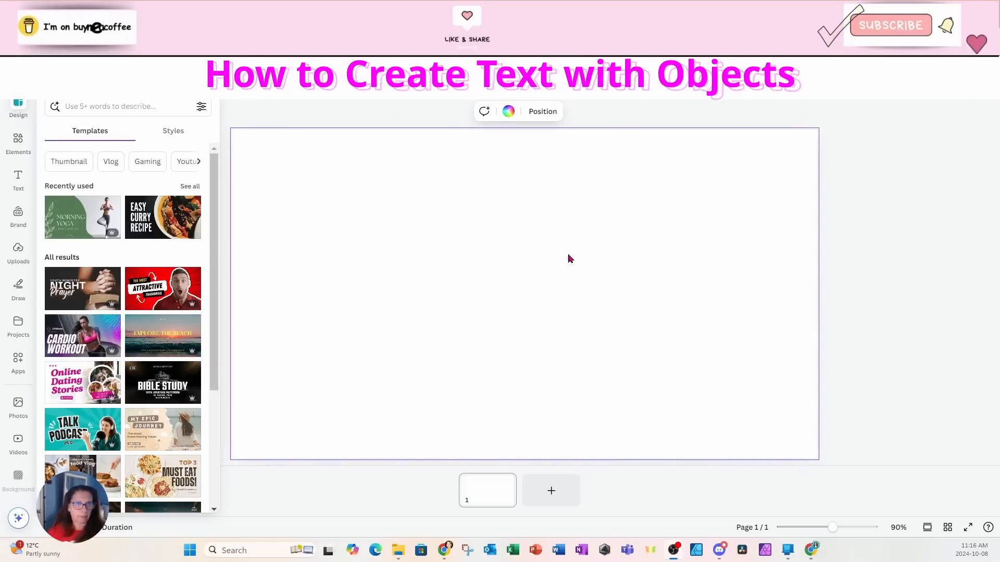
Step: Search the elements library for "soccer ball"
click(516, 233)
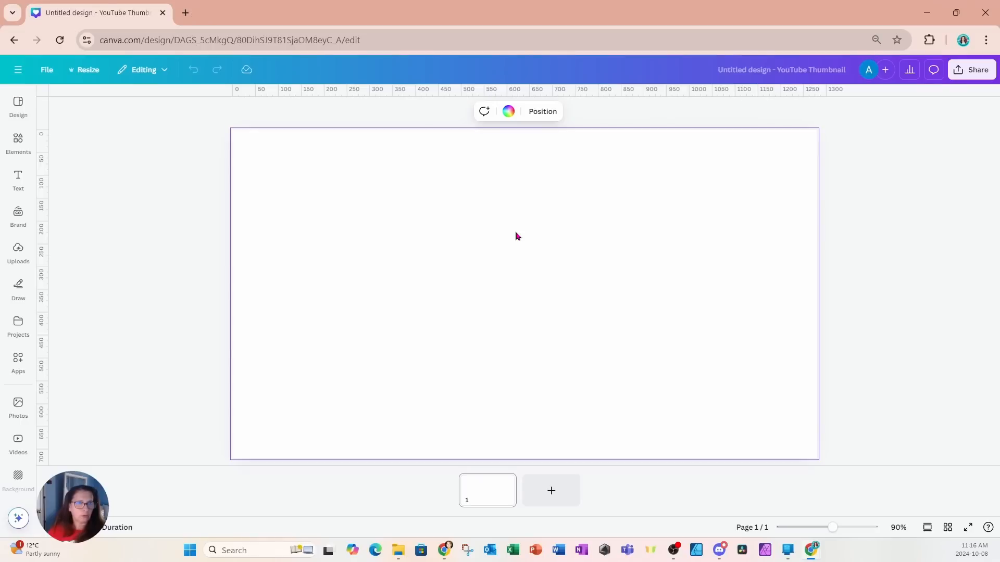
click(18, 140)
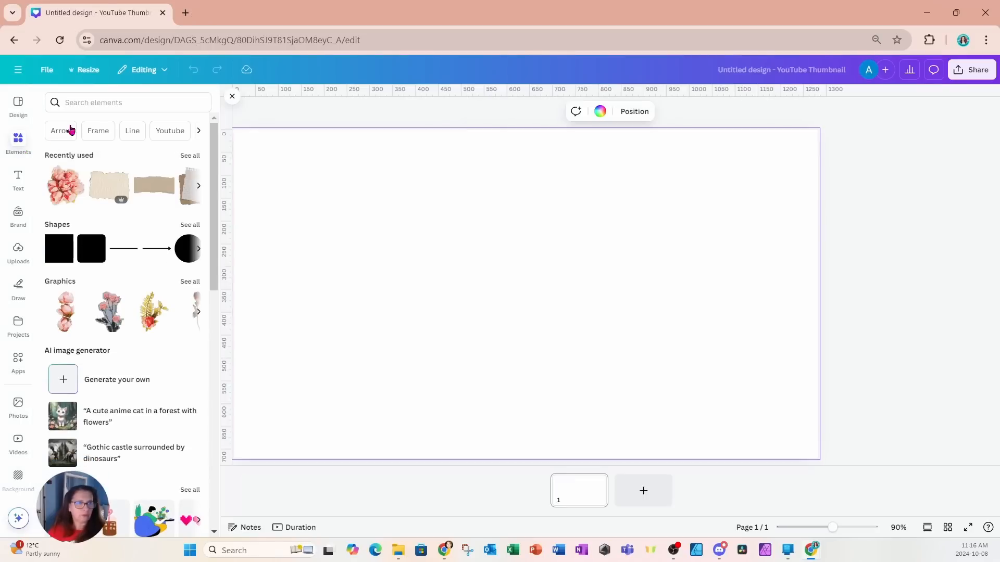
click(89, 102)
text(soc)
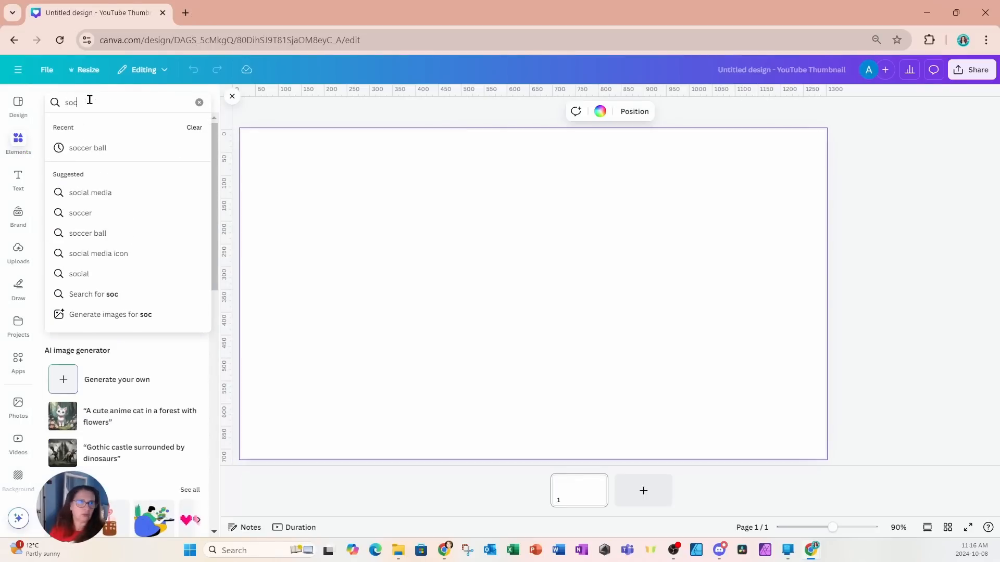
text(cer ball)
key(Return)
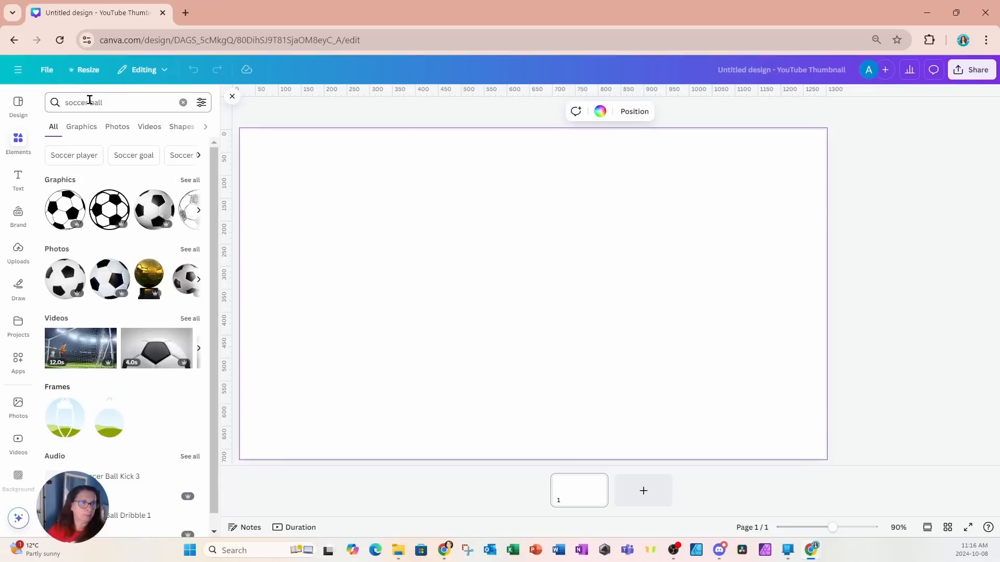
Step: Browse all the soccer ball photos and add the white-and-black ball with a transparent background to the page
click(196, 252)
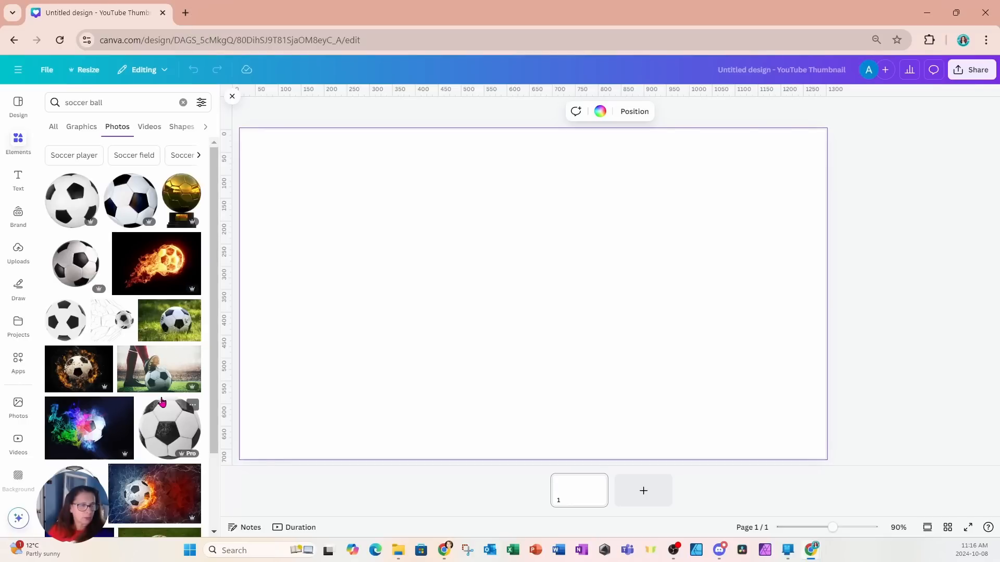
scroll(162, 411, down, 3)
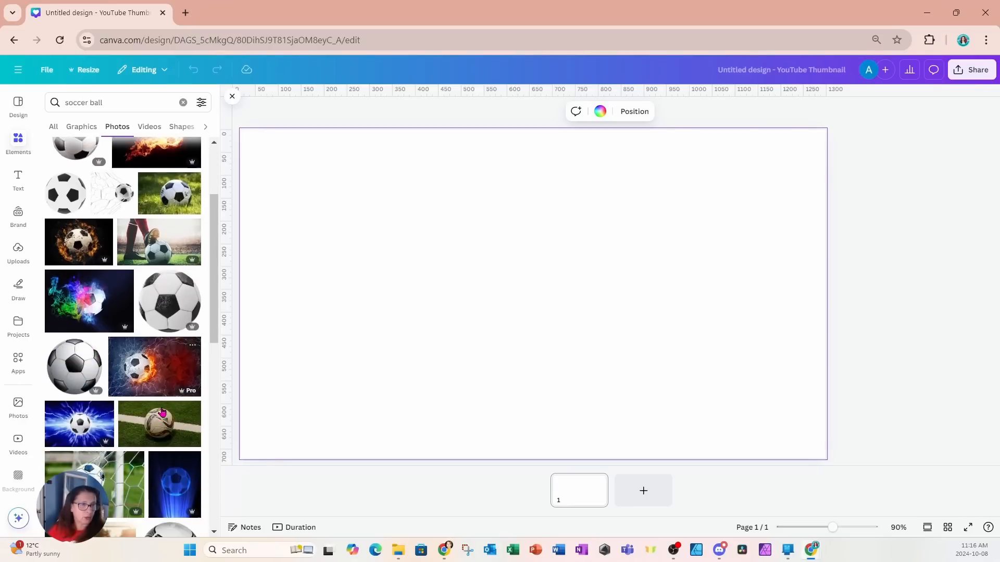
scroll(161, 411, up, 3)
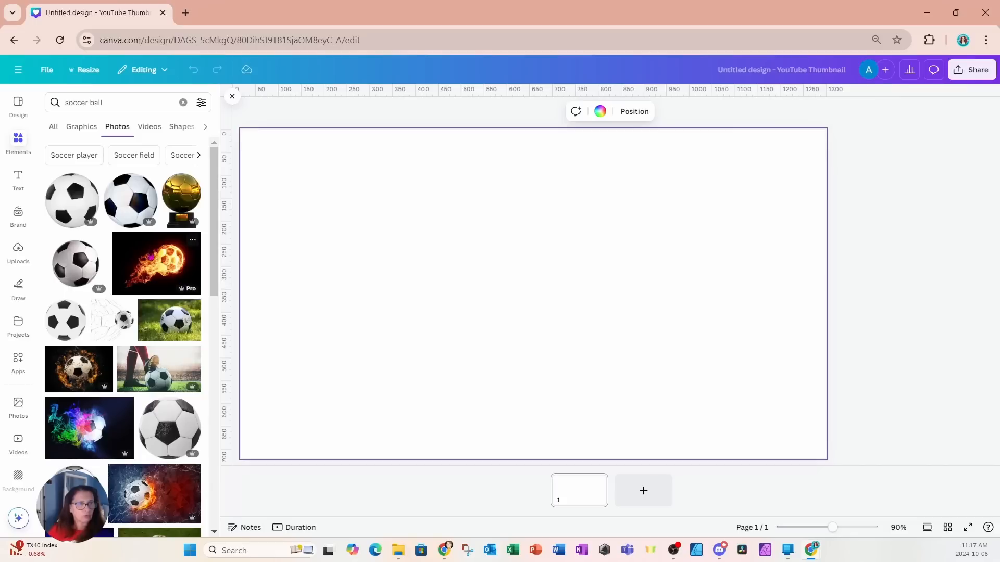
click(118, 194)
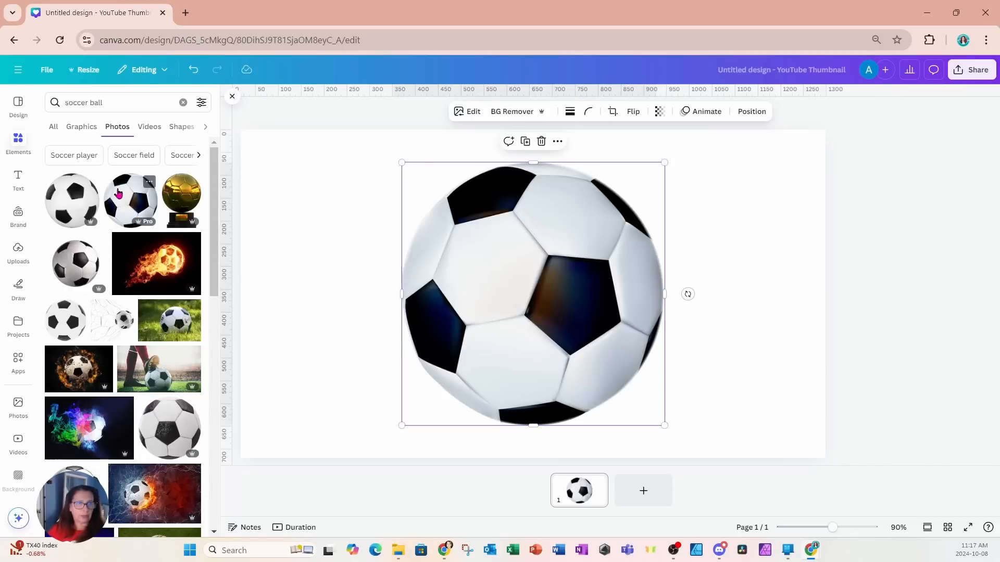
click(256, 216)
Step: Find the Text Art Maker app by searching the apps for "text" and open it
click(18, 360)
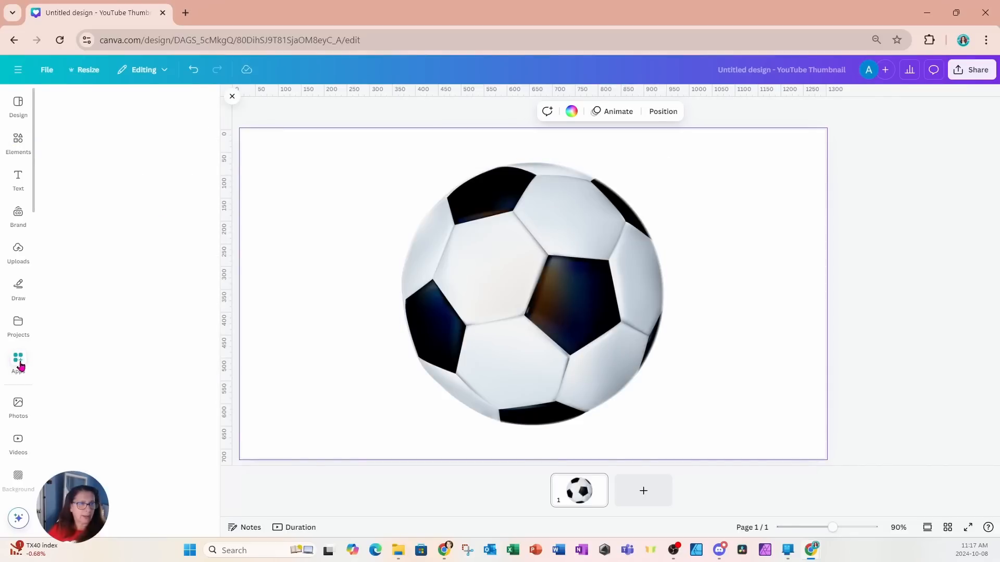
click(84, 102)
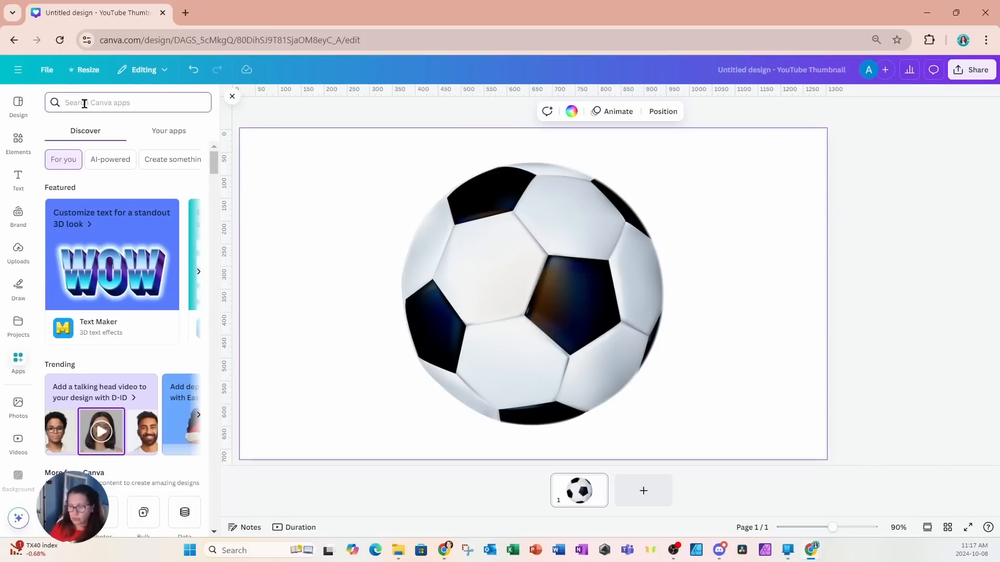
text(text)
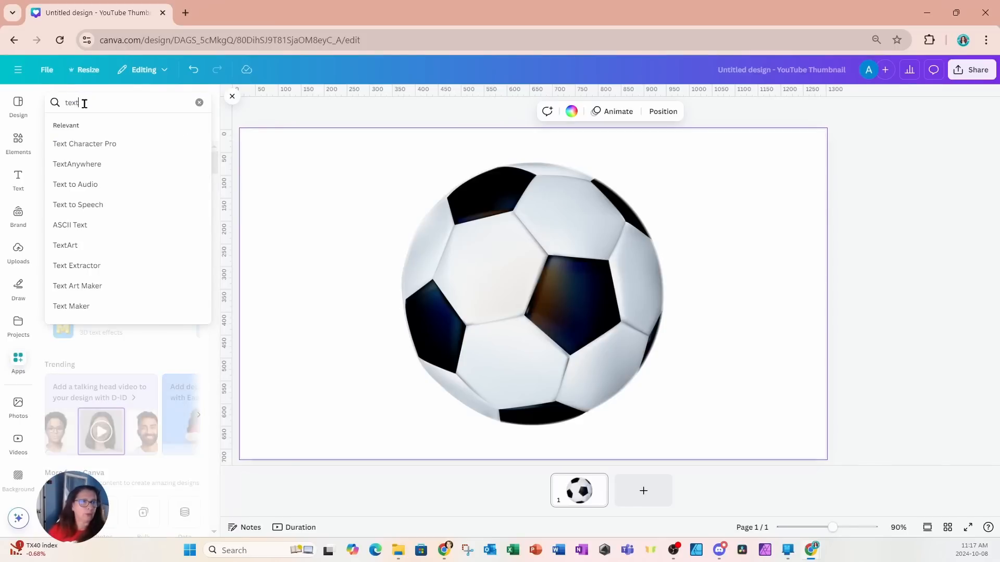
click(93, 292)
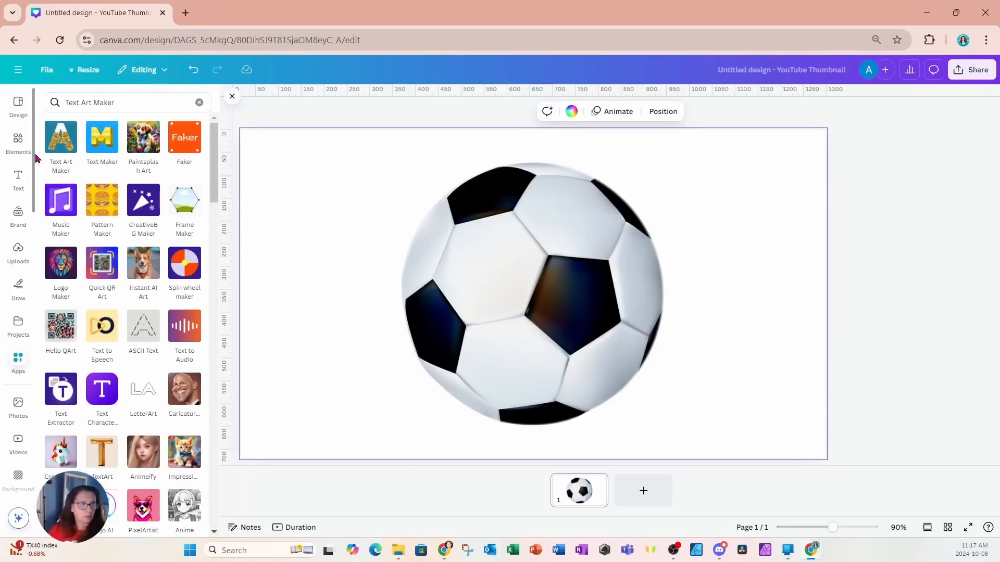
click(58, 154)
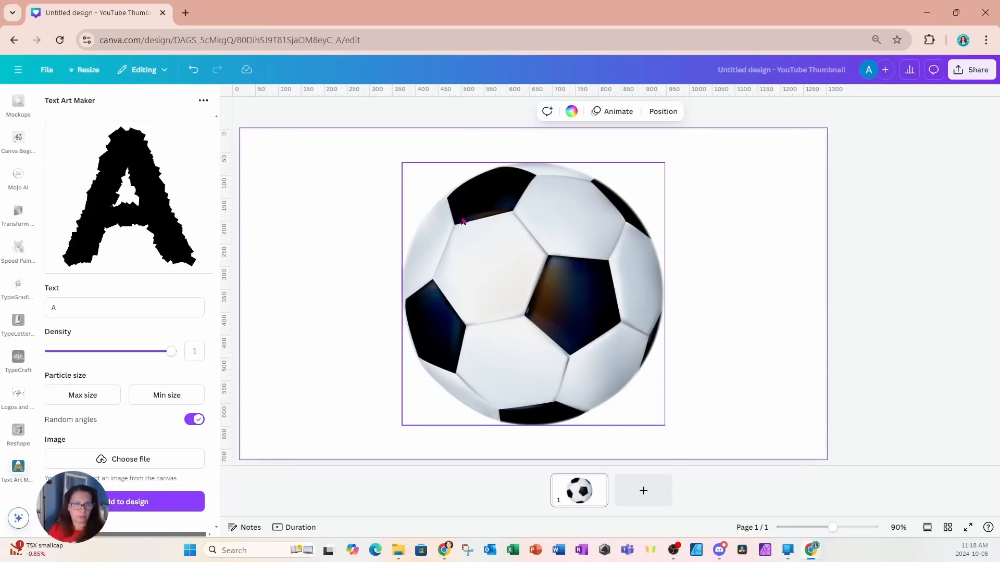
Step: Use the soccer ball photo on the page as the text art image and set the text to MOM
click(479, 237)
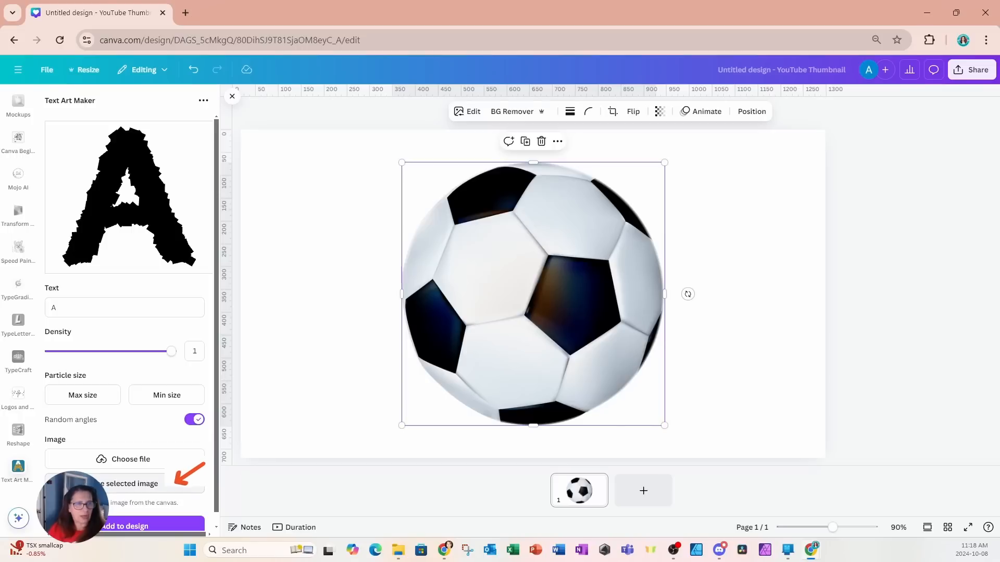
click(88, 484)
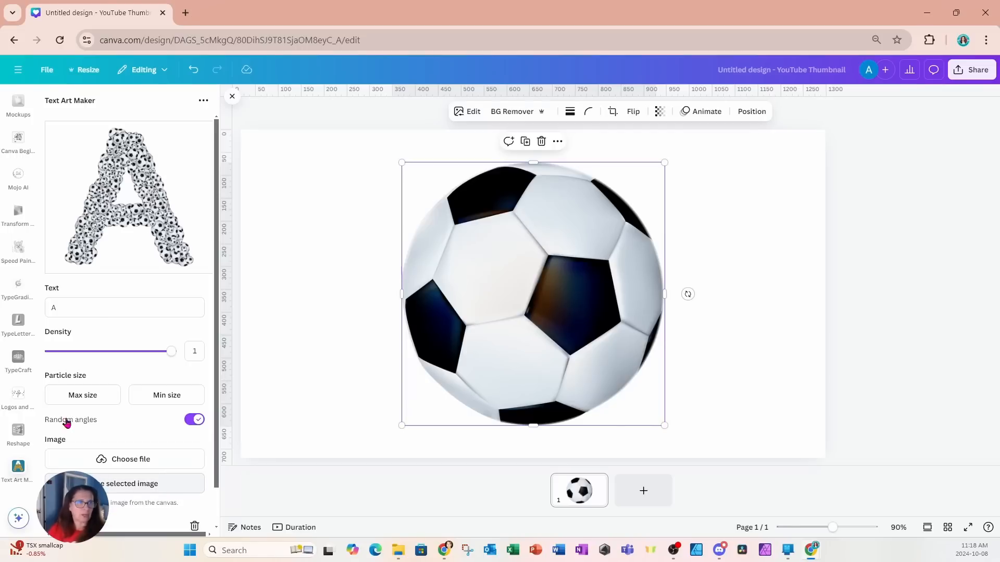
drag(69, 312, 45, 308)
text(MOM)
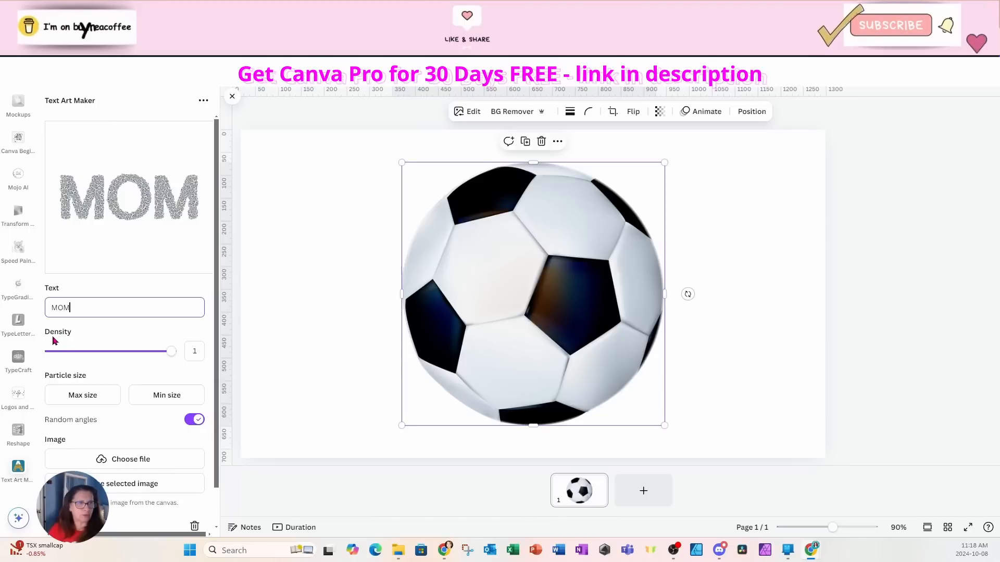
Step: Set the text art's density to 0.8 and its maximum particle size to 2.8
drag(170, 359, 134, 363)
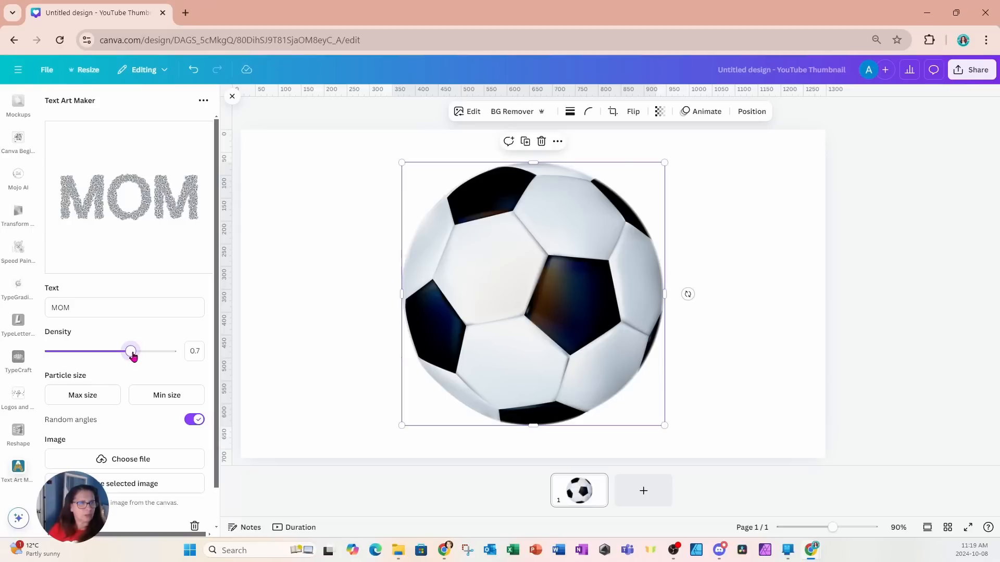
drag(137, 357, 141, 357)
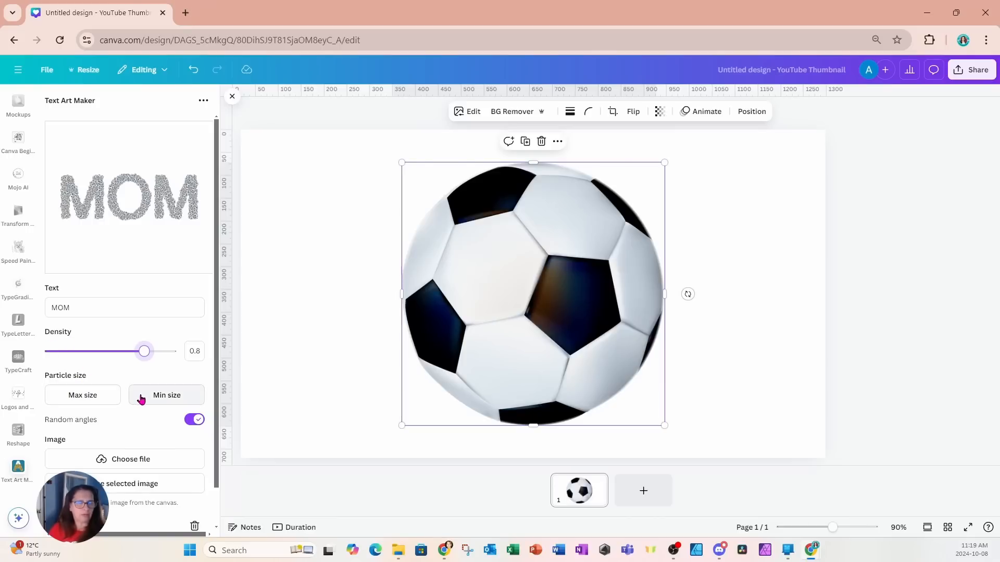
click(90, 398)
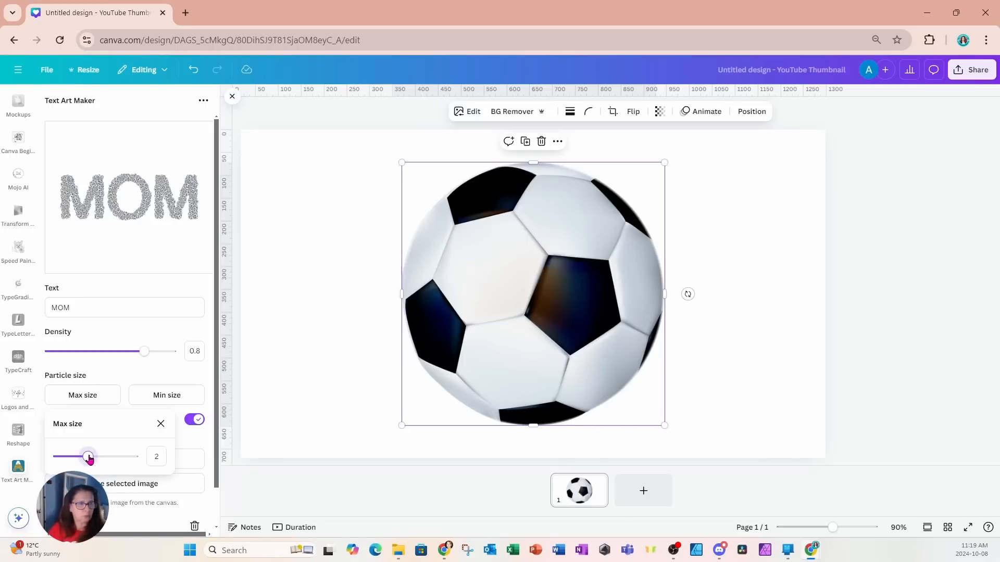
drag(88, 458, 94, 458)
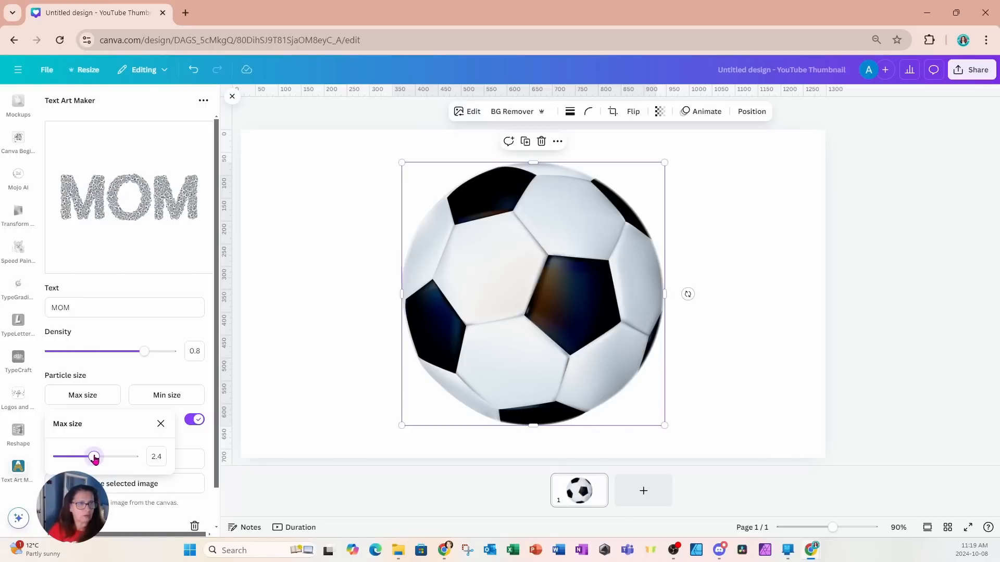
drag(95, 458, 100, 458)
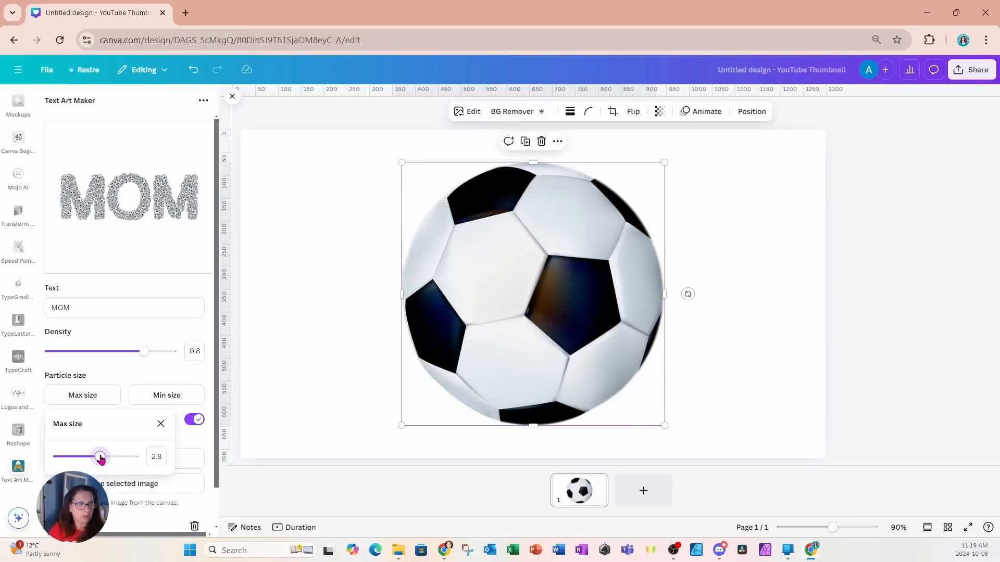
click(140, 371)
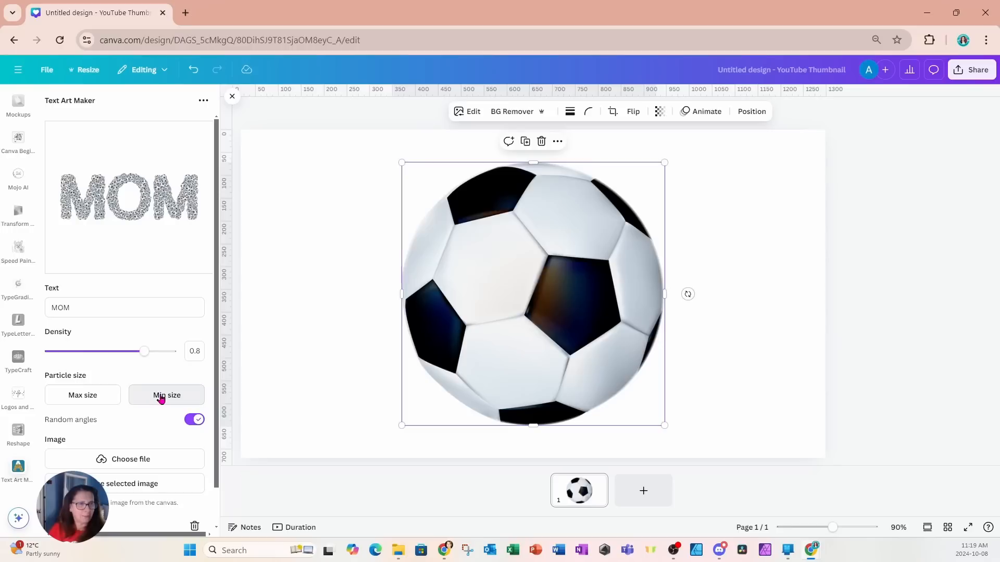
Step: Set the text art's minimum particle size to 2.4
click(161, 399)
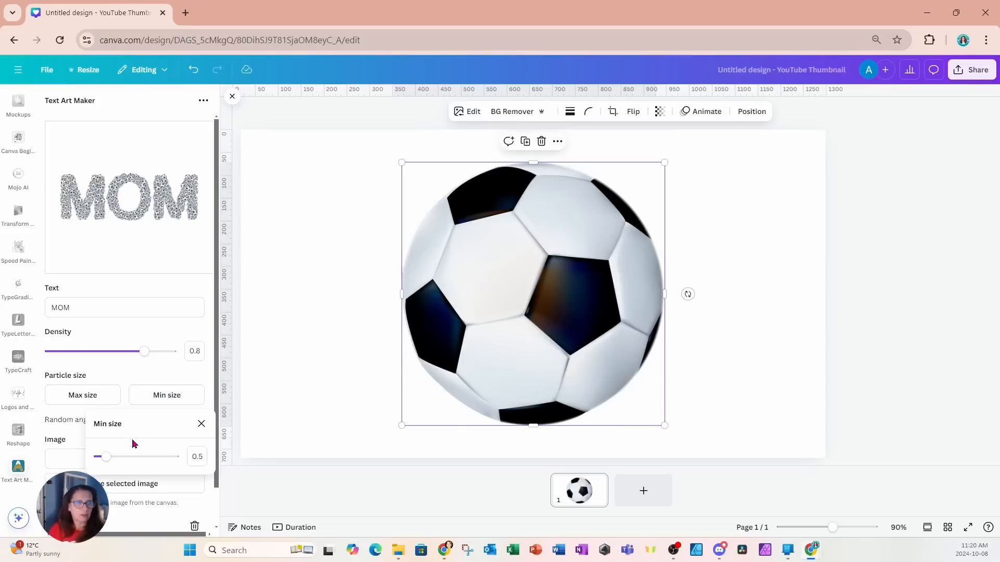
drag(109, 461, 136, 462)
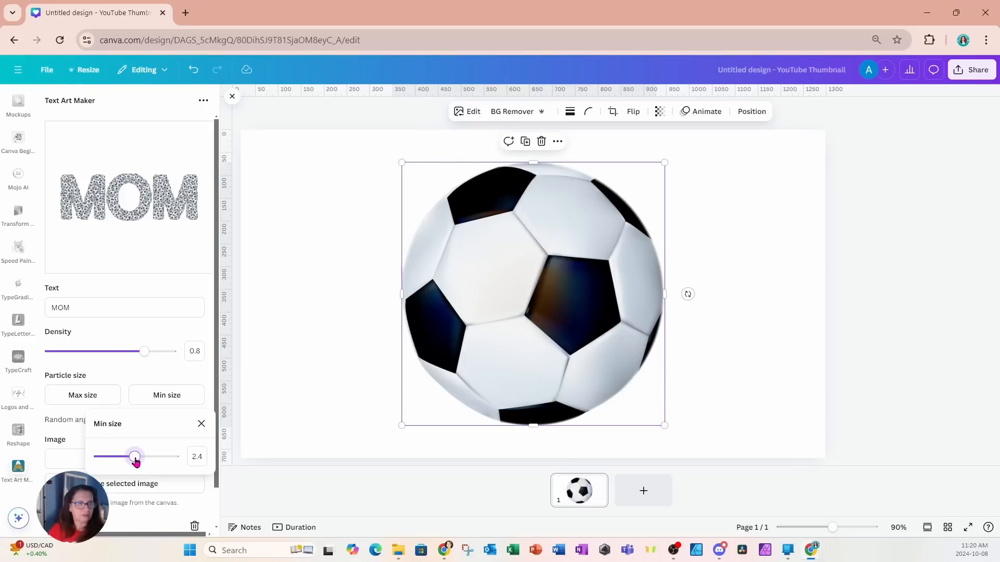
click(138, 376)
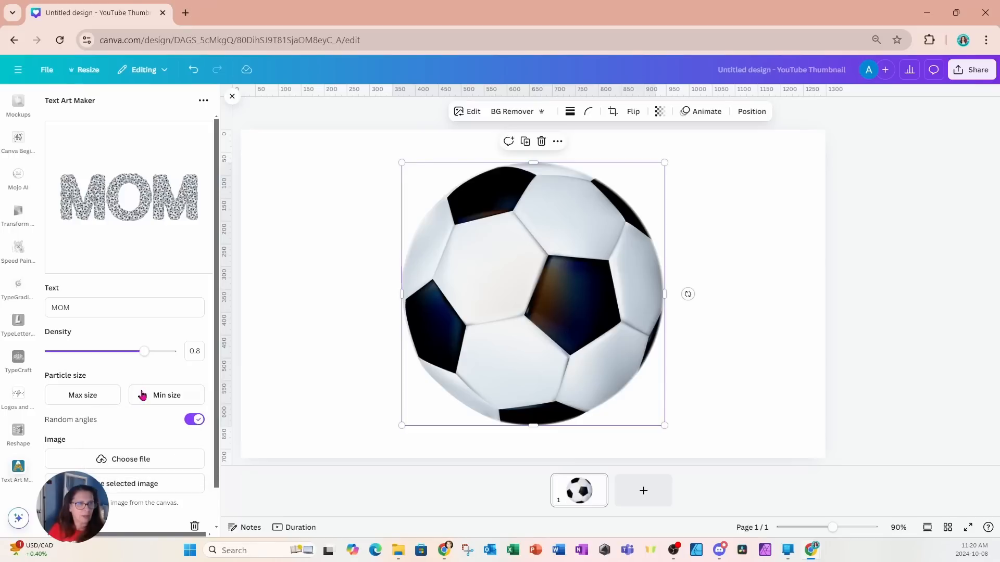
Step: Add the MOM text art in the upper-left part of the page and shrink the soccer ball photo toward its lower-right corner
scroll(142, 411, down, 1)
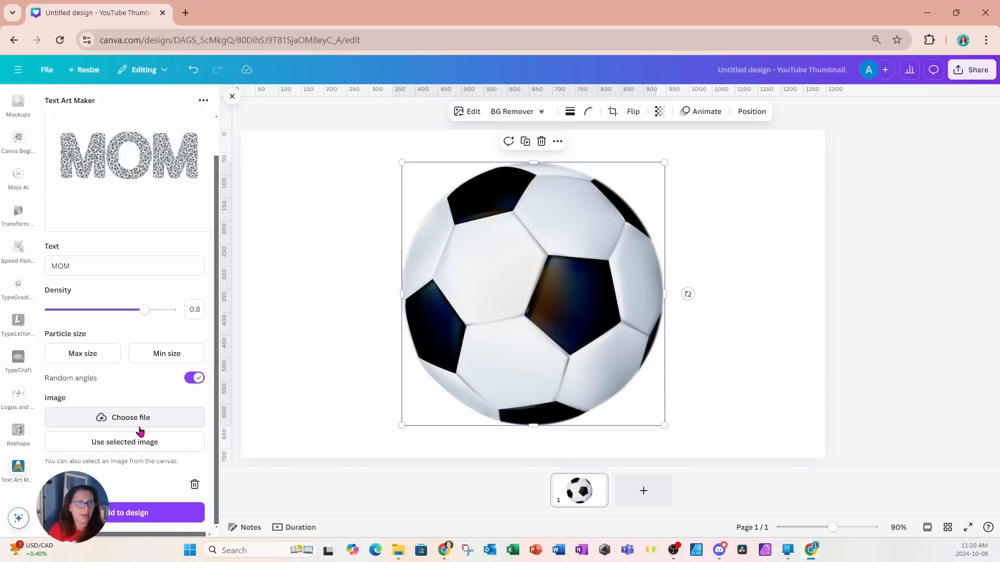
click(125, 517)
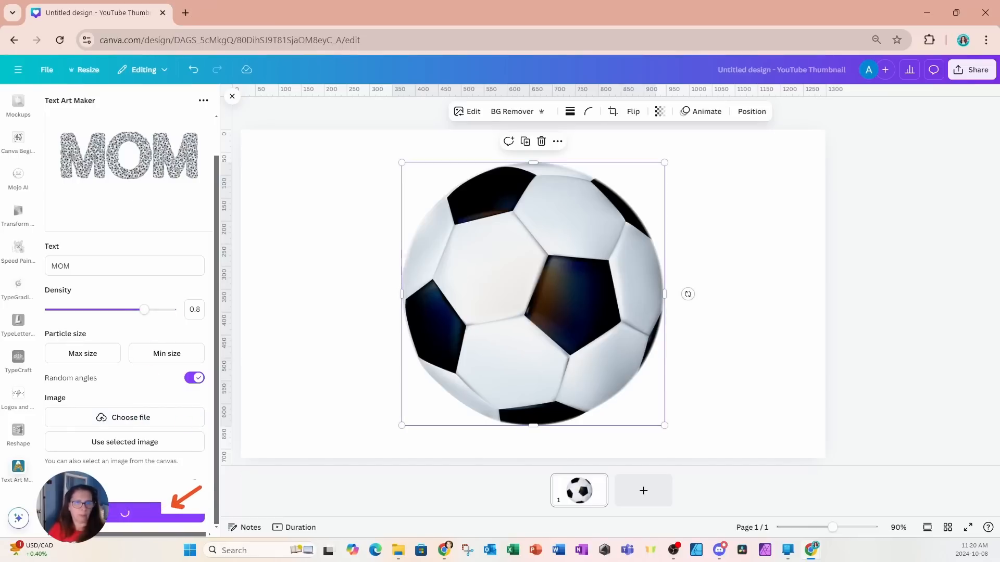
drag(529, 296, 372, 249)
click(442, 313)
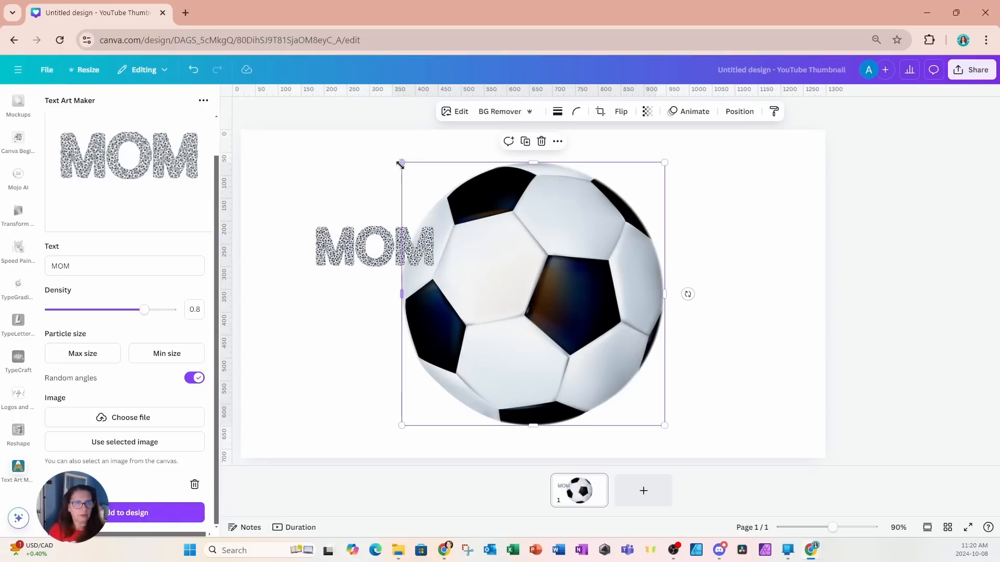
drag(401, 164, 608, 397)
Step: Crop the empty space below and above the letters of the MOM text art
click(387, 257)
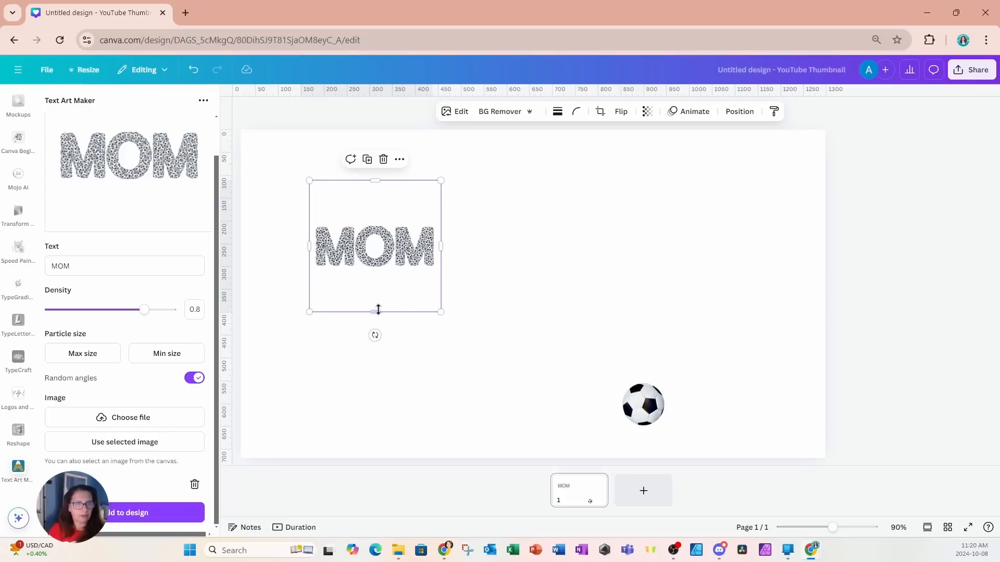
drag(379, 311, 374, 273)
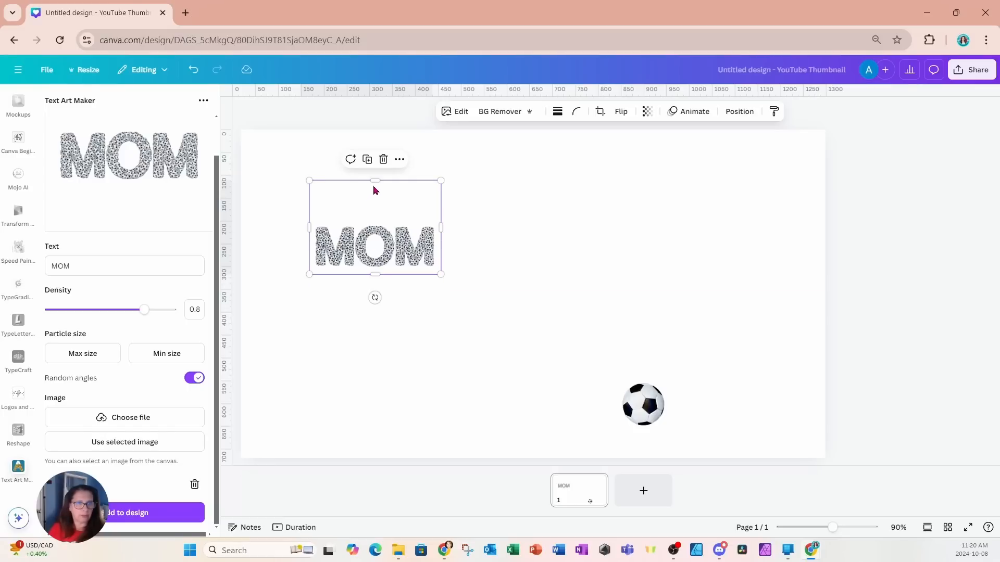
drag(374, 181, 372, 215)
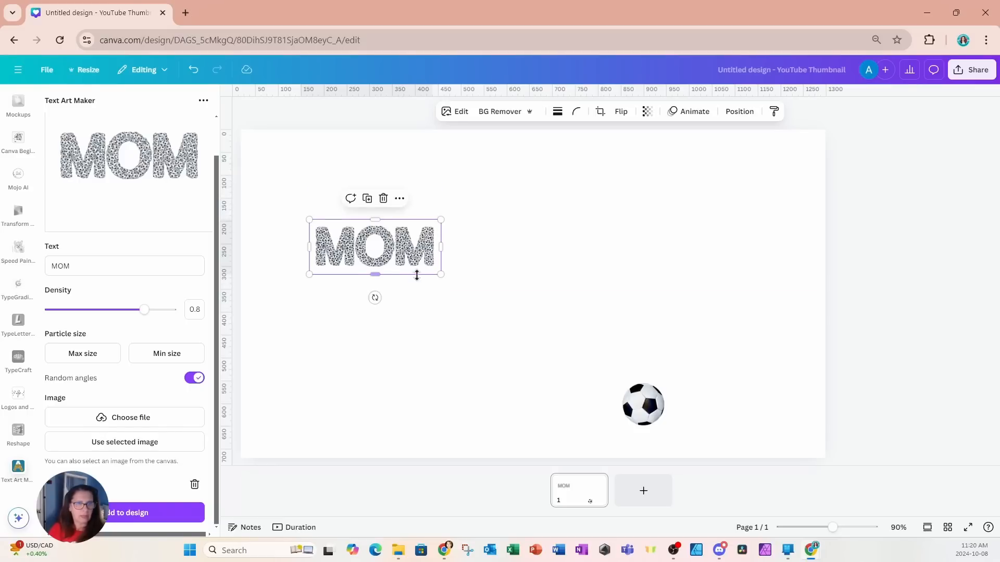
Step: Enlarge the MOM text art to span most of the page width and center it horizontally
drag(439, 274, 802, 422)
drag(775, 375, 753, 371)
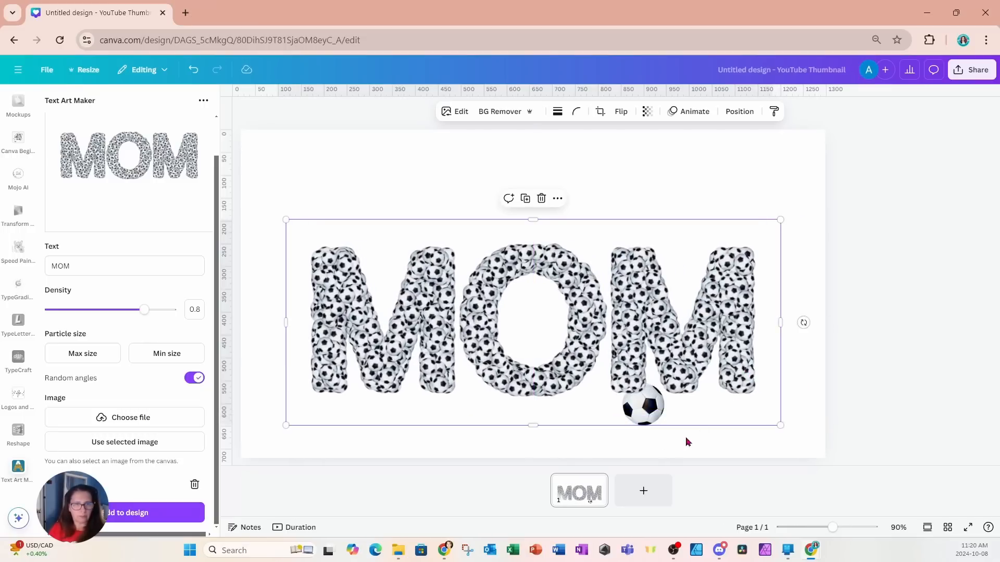
click(285, 167)
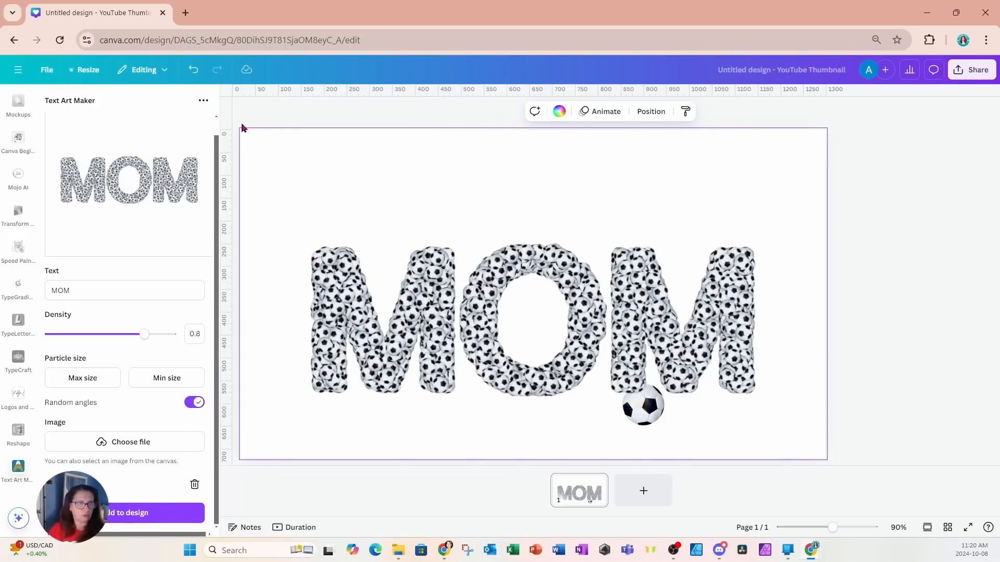
Step: Add a heading text box to the page
click(230, 99)
scroll(27, 168, up, 4)
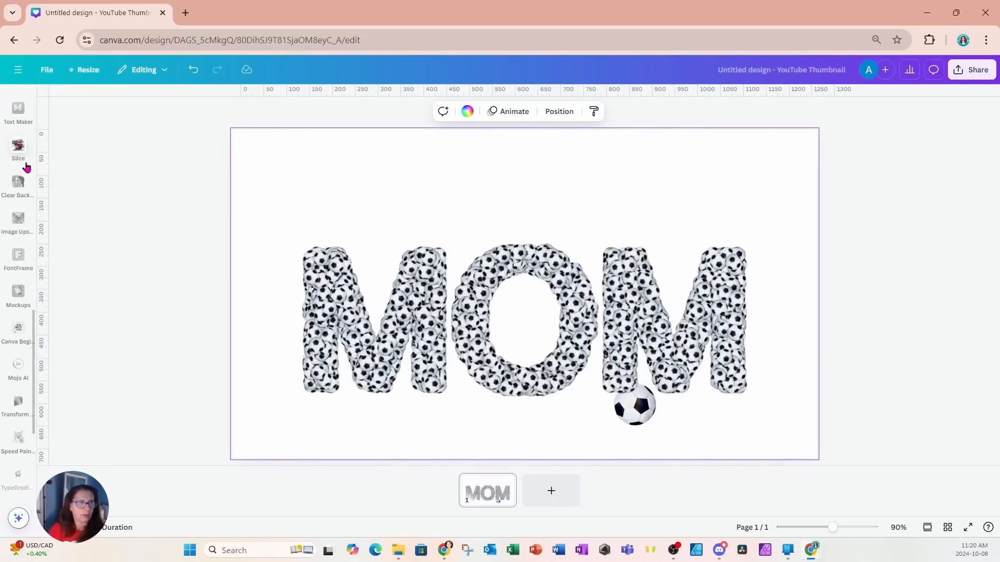
scroll(26, 166, up, 5)
click(26, 165)
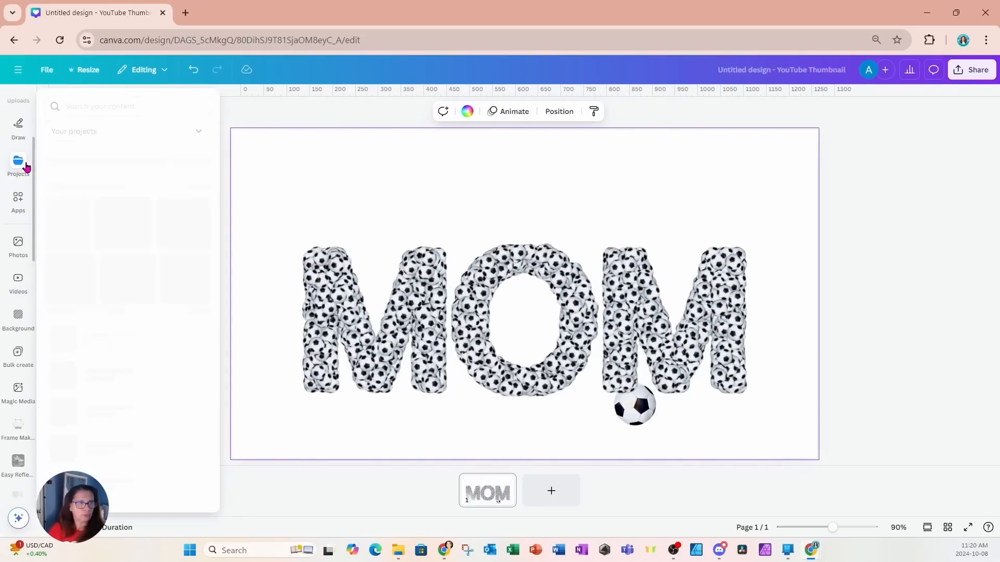
scroll(26, 167, up, 3)
click(26, 168)
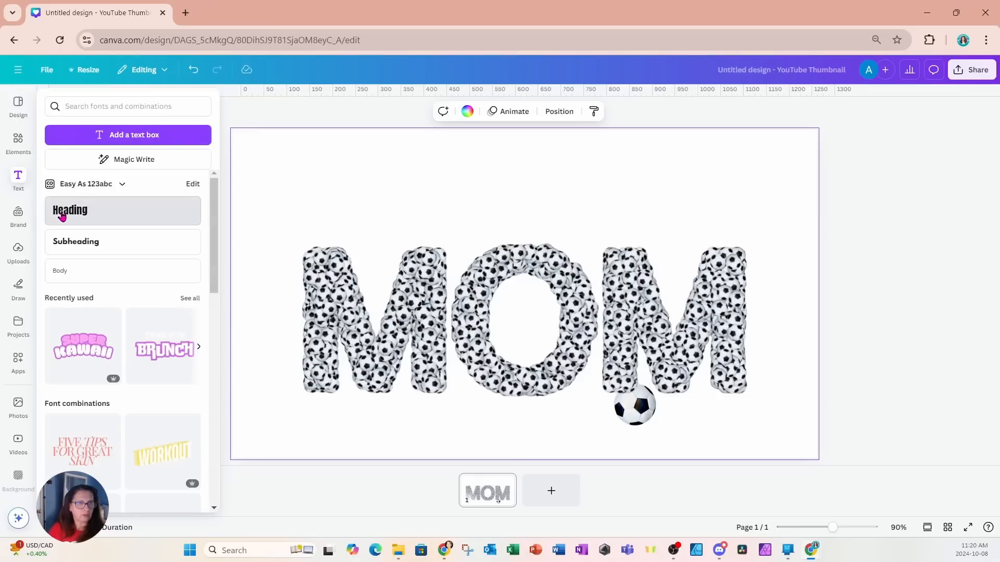
click(62, 214)
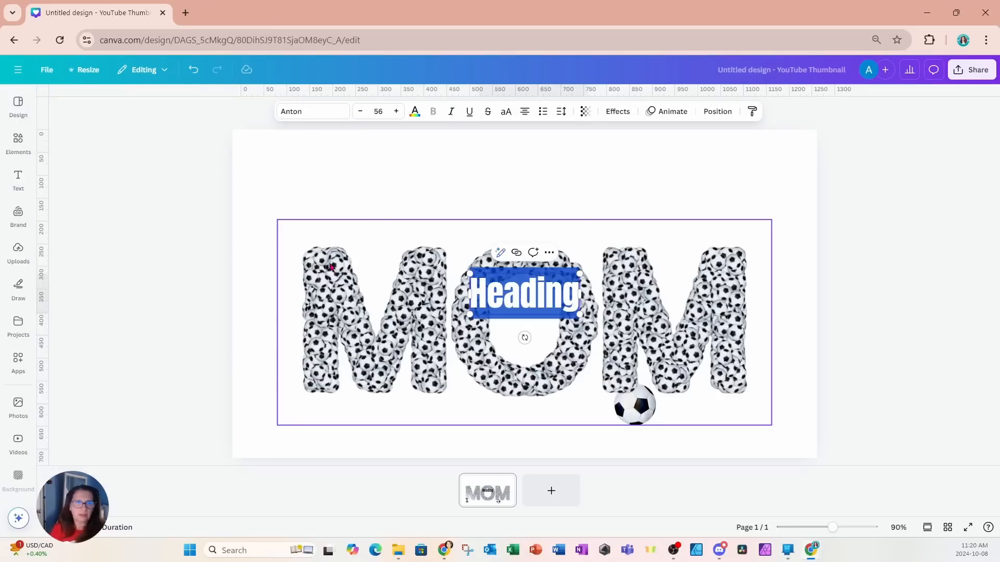
Step: Replace the heading's placeholder text with SOCCER in capital letters
text(so)
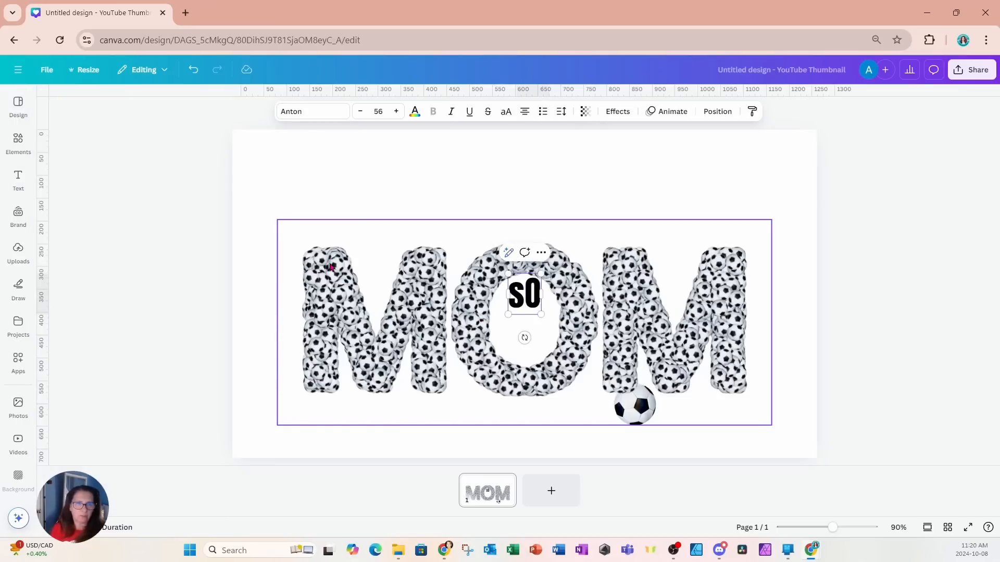
key(BackSpace)
key(BackSpace)
text(SOCCER)
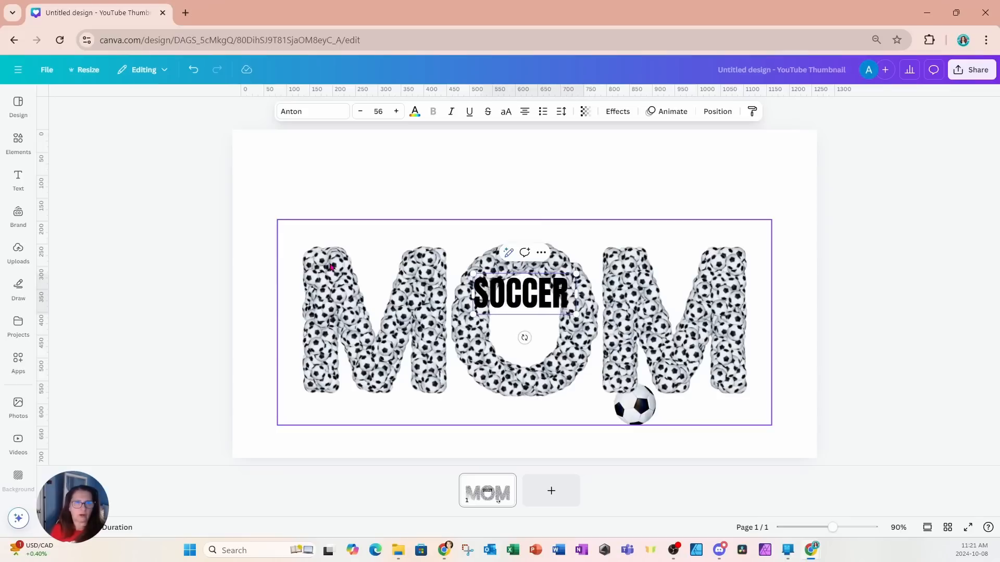
key(Escape)
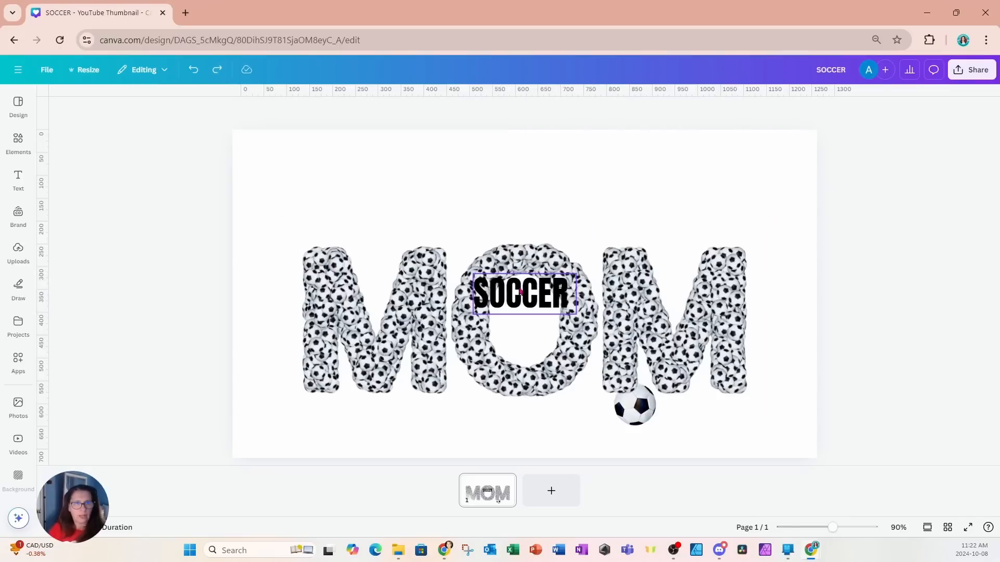
Step: Move the SOCCER heading above the first M of MOM and left-align its text
click(508, 289)
drag(508, 288, 354, 213)
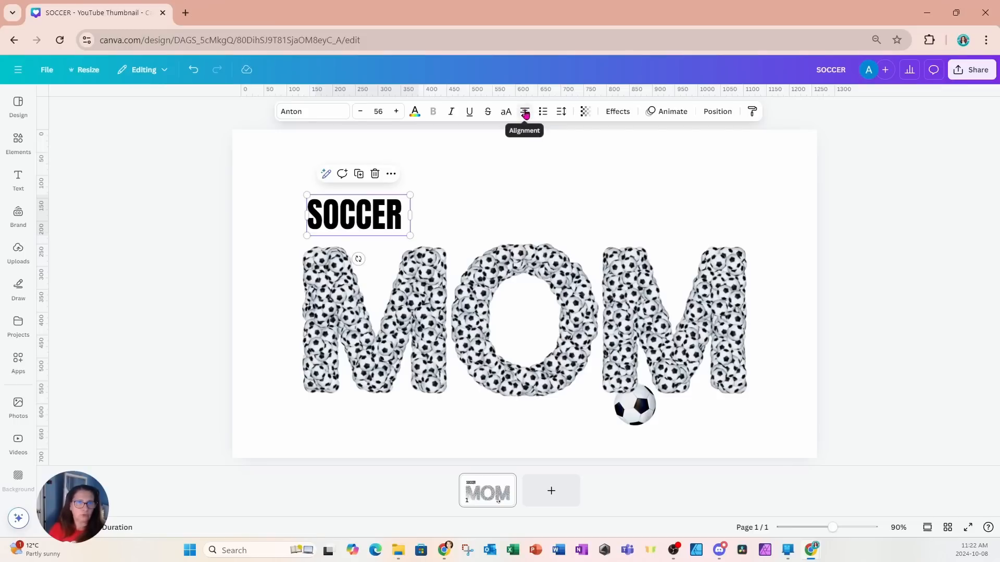
click(525, 112)
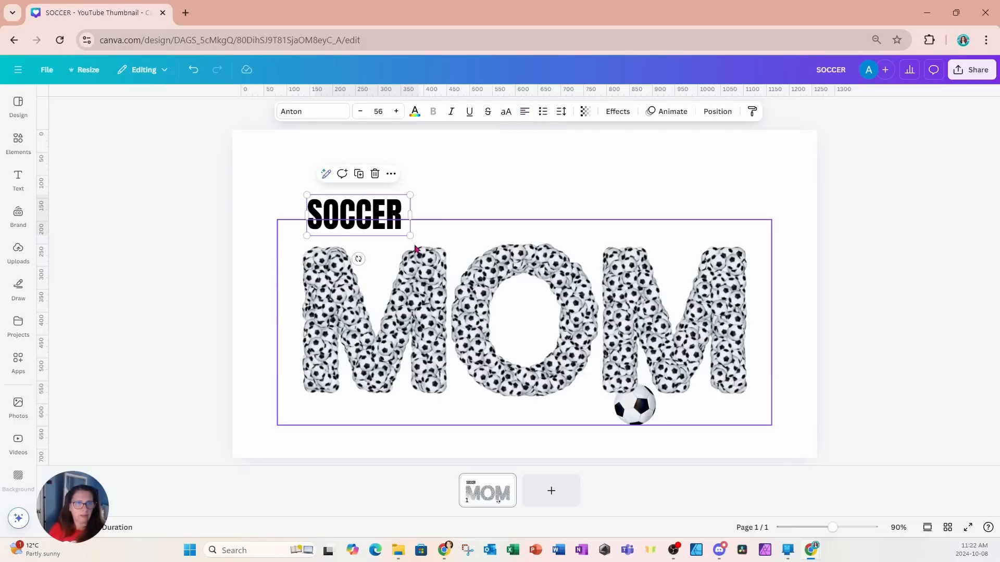
Step: Enlarge the SOCCER heading to font size 129 and set its letter spacing to 545 to span nearly the width of MOM
drag(412, 237, 505, 234)
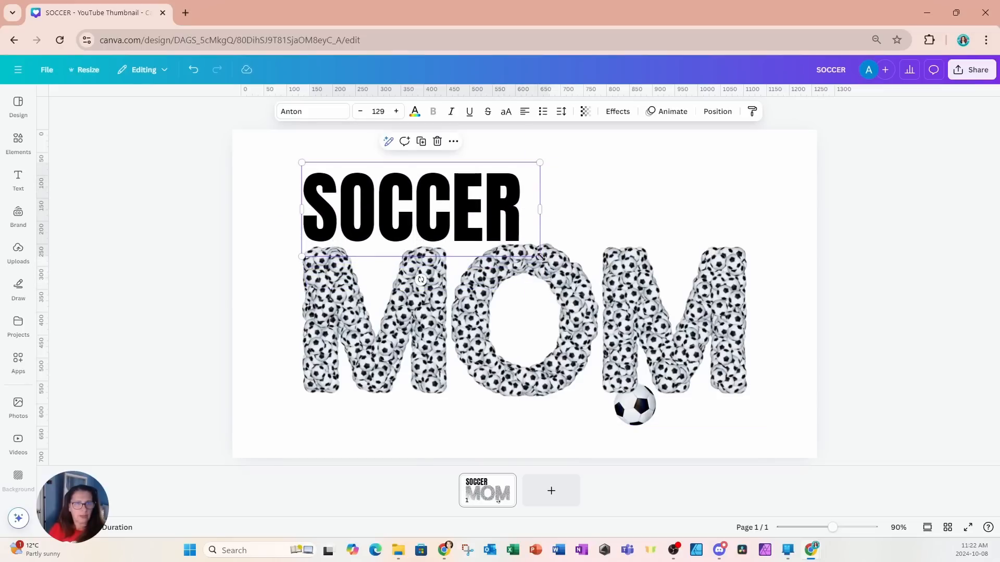
click(561, 111)
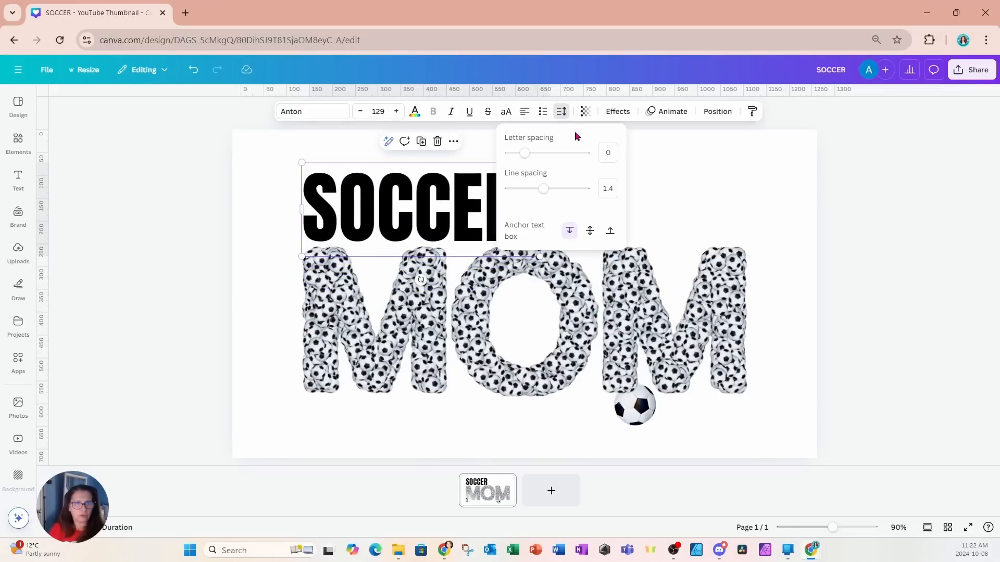
drag(528, 156, 566, 157)
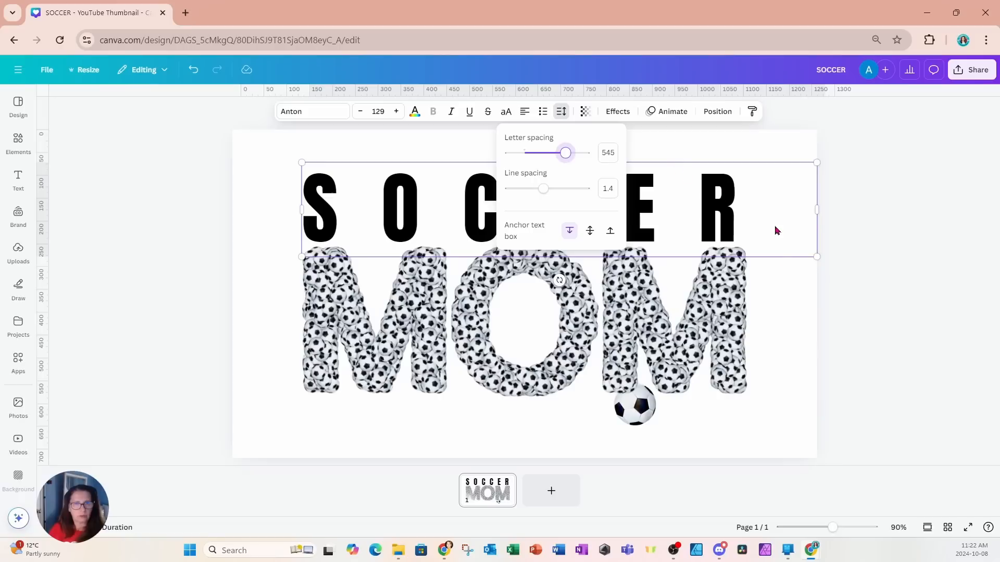
click(737, 327)
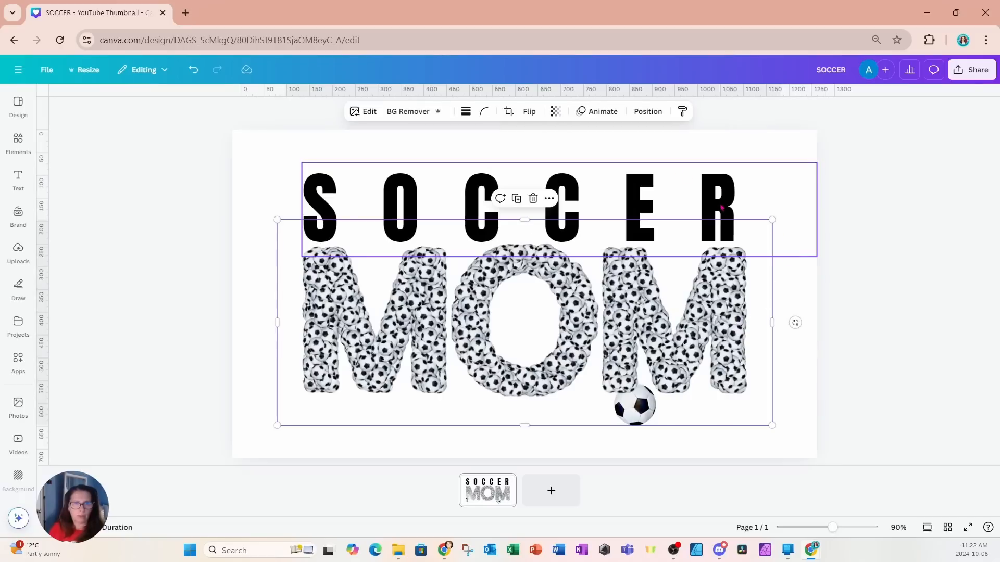
click(754, 197)
Step: Apply a black Outline shadow of size 8 to the MOM text art
click(725, 347)
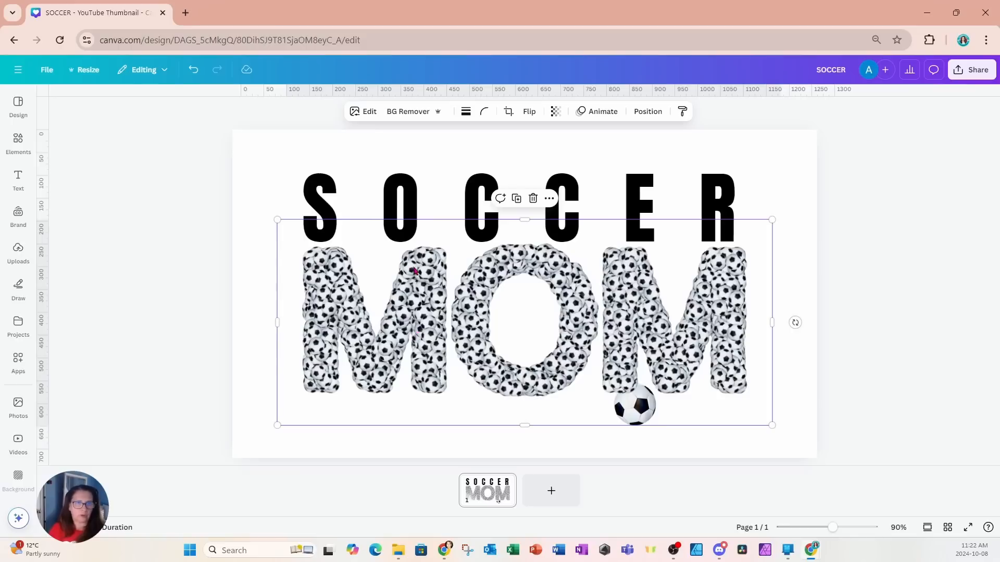
click(362, 115)
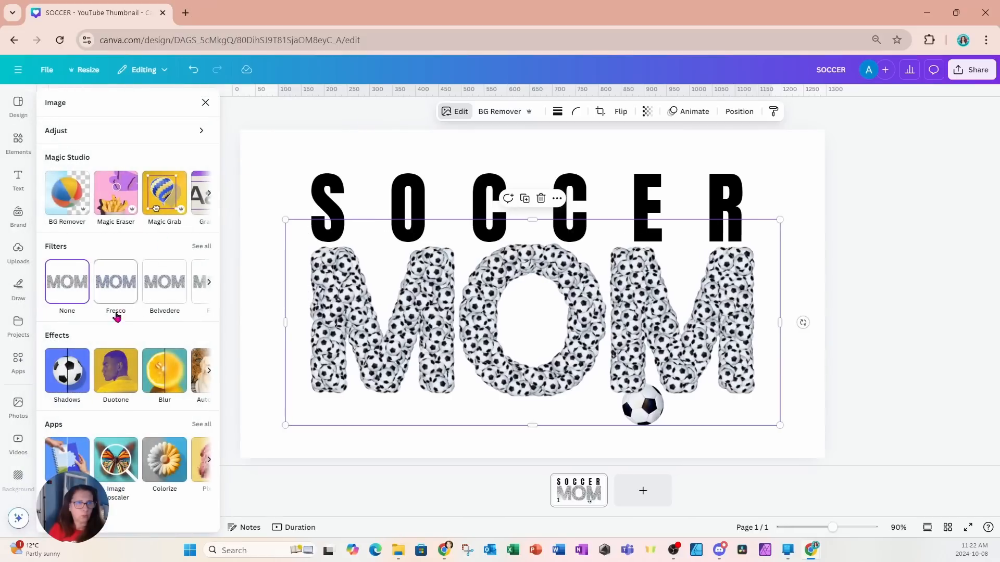
click(69, 371)
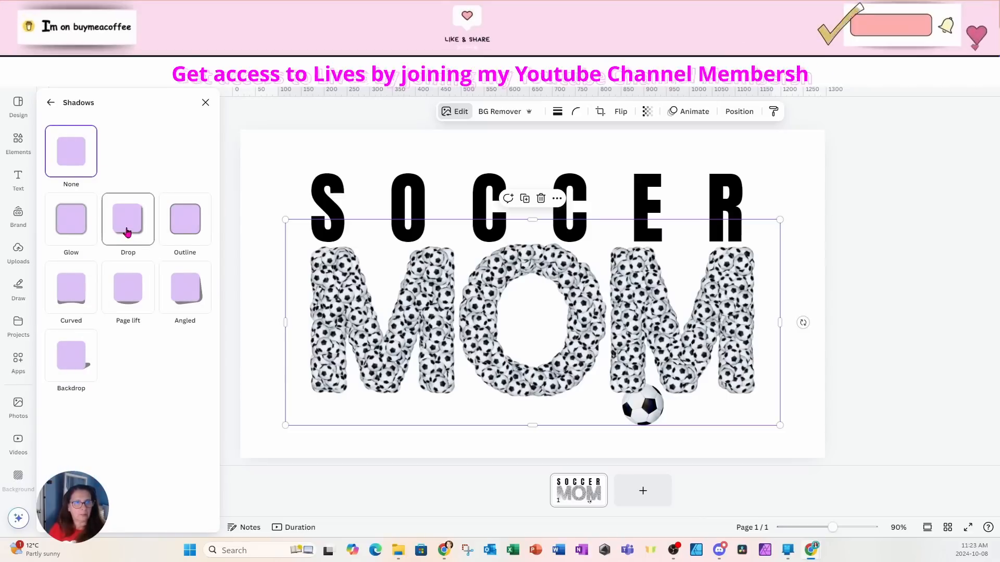
click(189, 232)
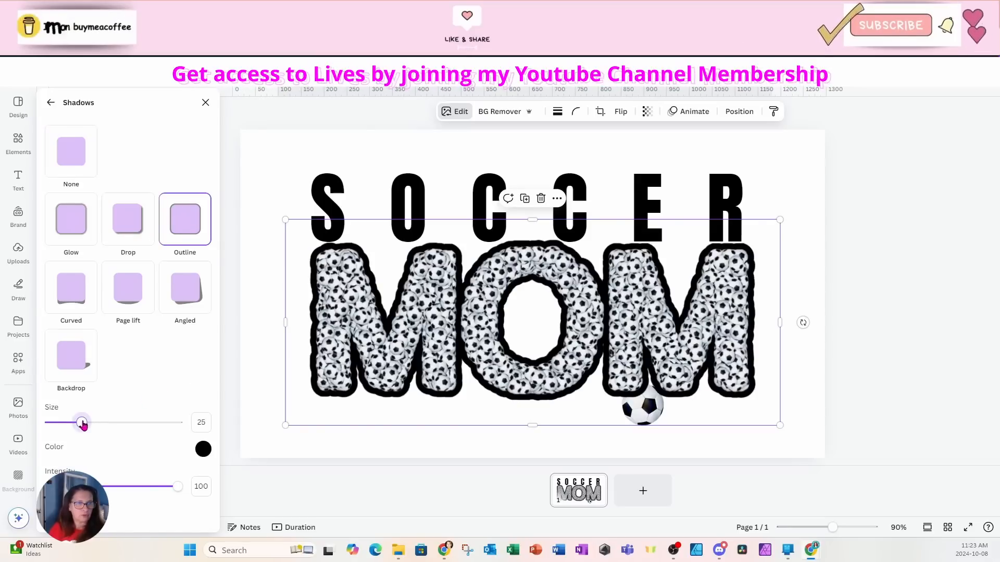
drag(83, 424, 61, 424)
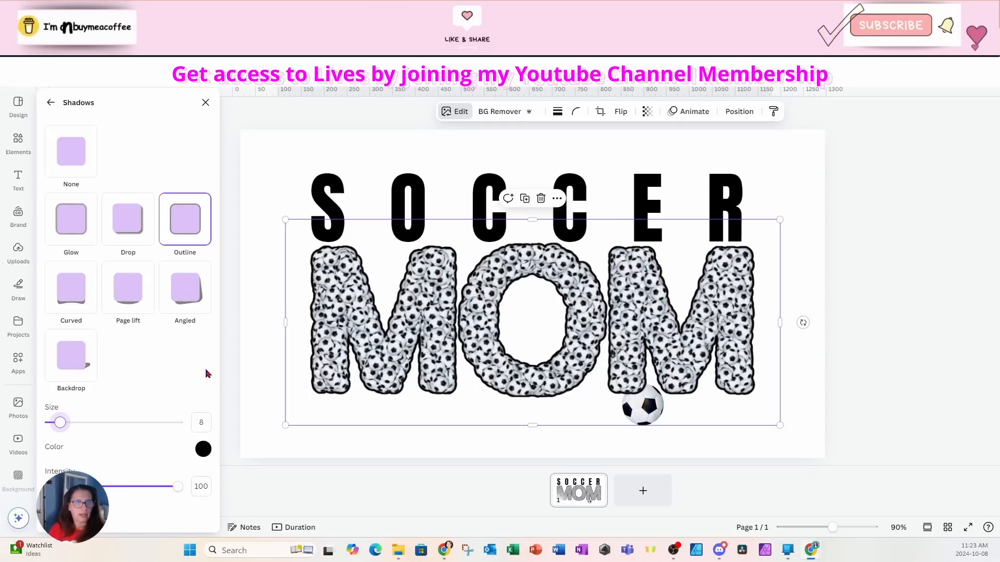
click(264, 158)
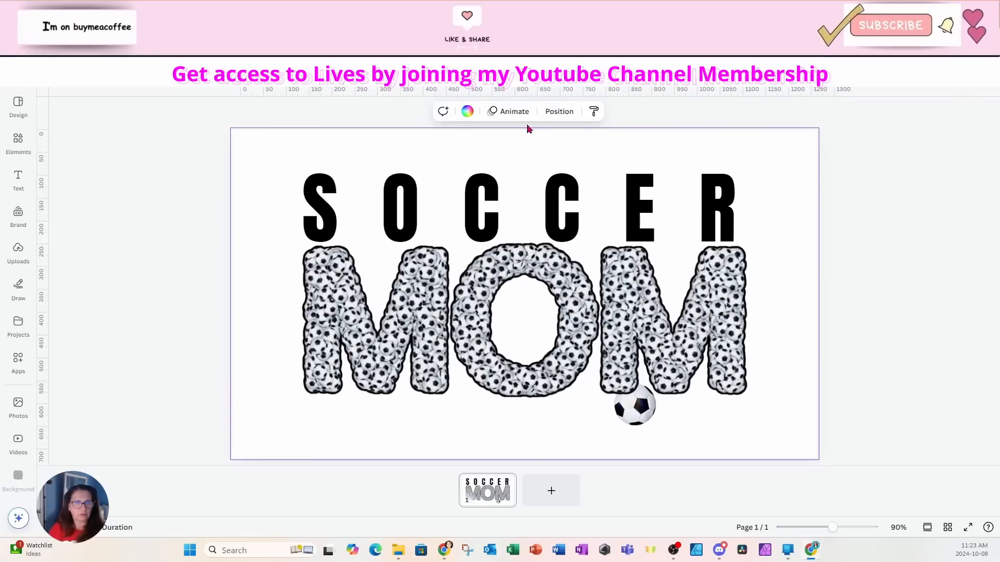
Step: Bring the soccer ball photo to the top layer and enlarge it to fill the center of the O in MOM
click(559, 112)
click(127, 252)
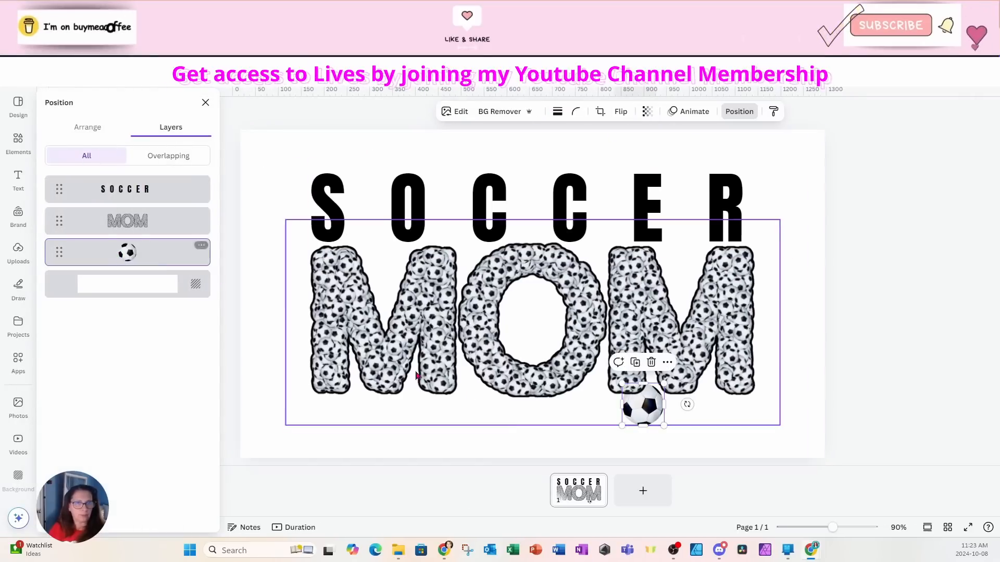
drag(636, 415, 515, 312)
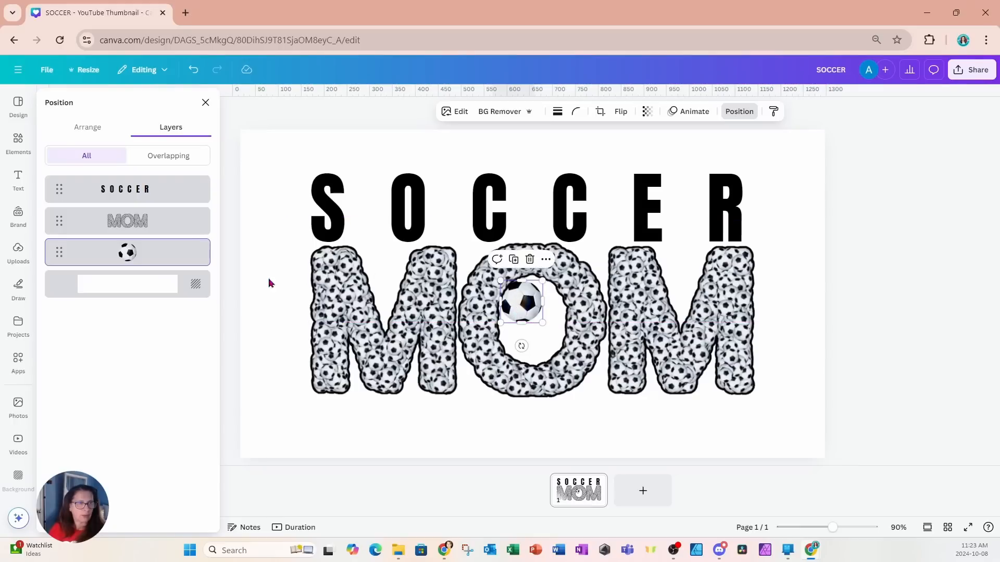
drag(169, 257, 185, 187)
drag(543, 323, 586, 368)
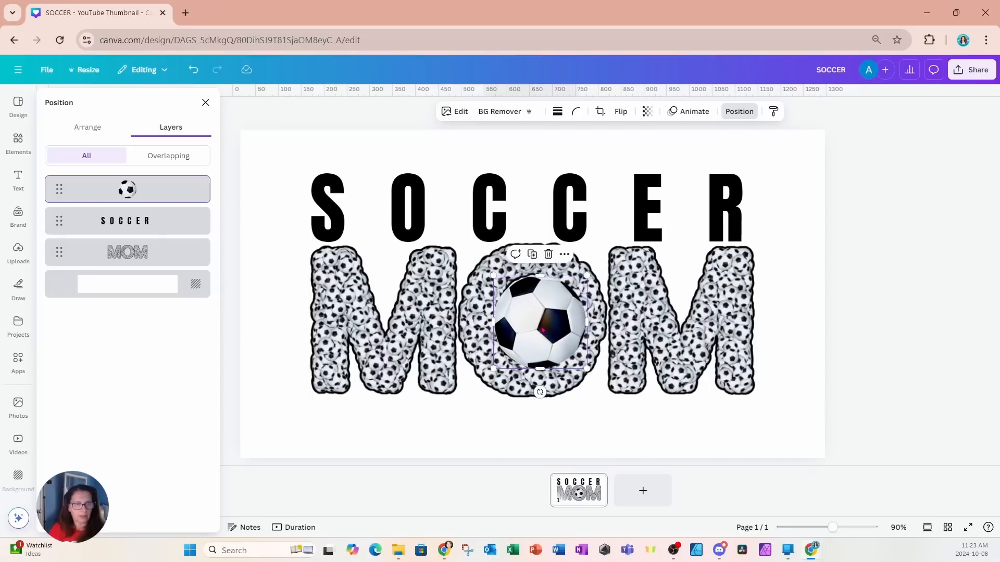
drag(542, 329, 534, 320)
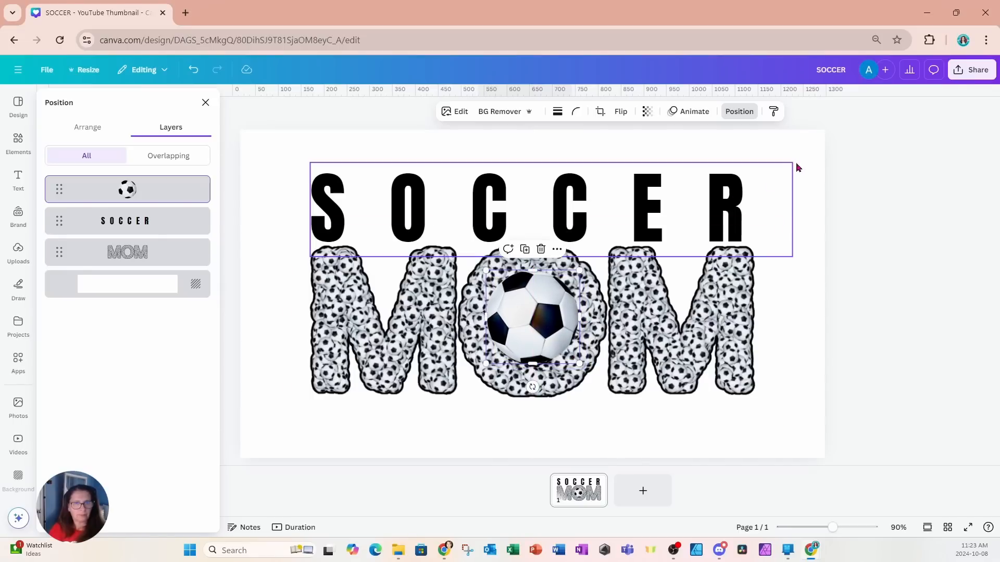
Step: Select the SOCCER heading above the MOM text art
click(788, 166)
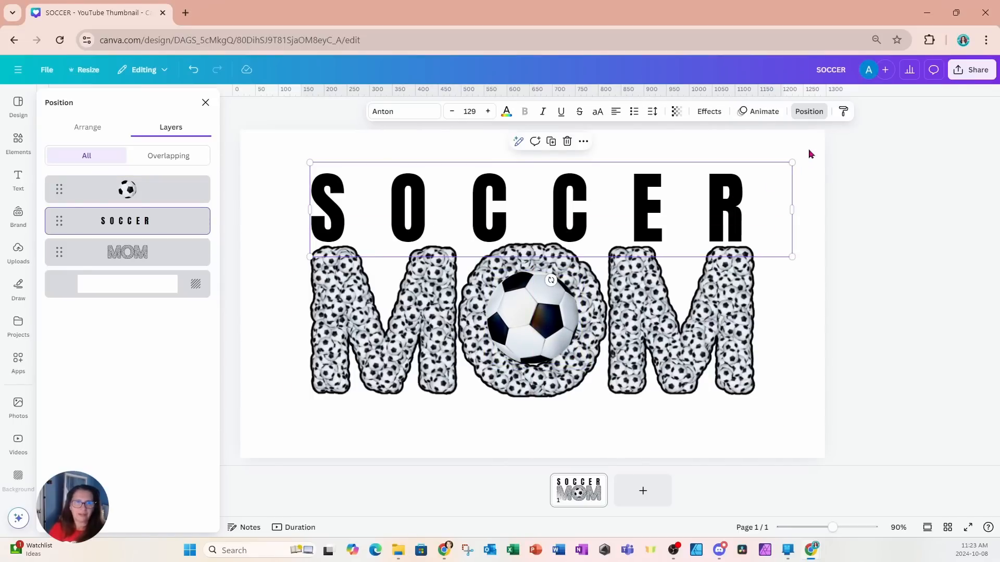